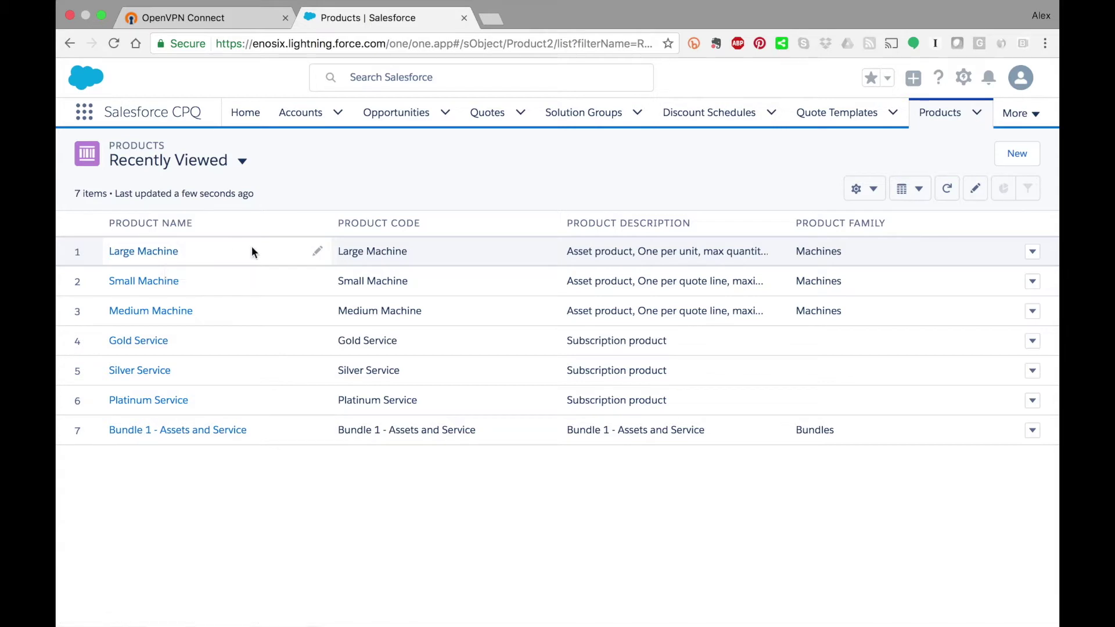
# Open the Large Machine product record and scroll down to its Material field, M-11.
pyautogui.click(150, 255)
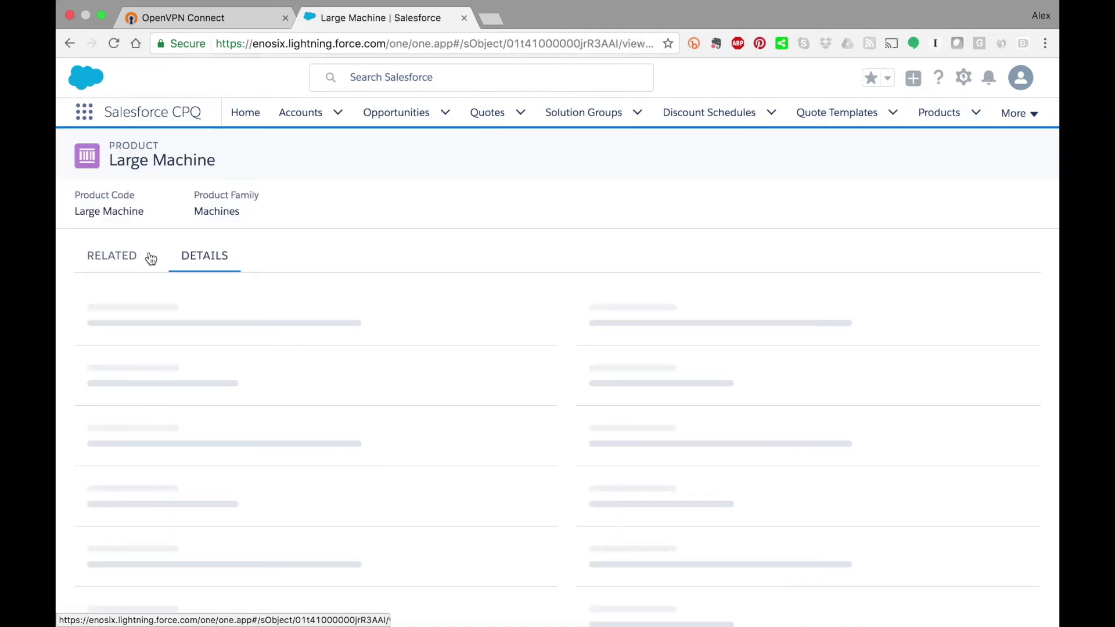
pyautogui.scroll(-2, 356, 325)
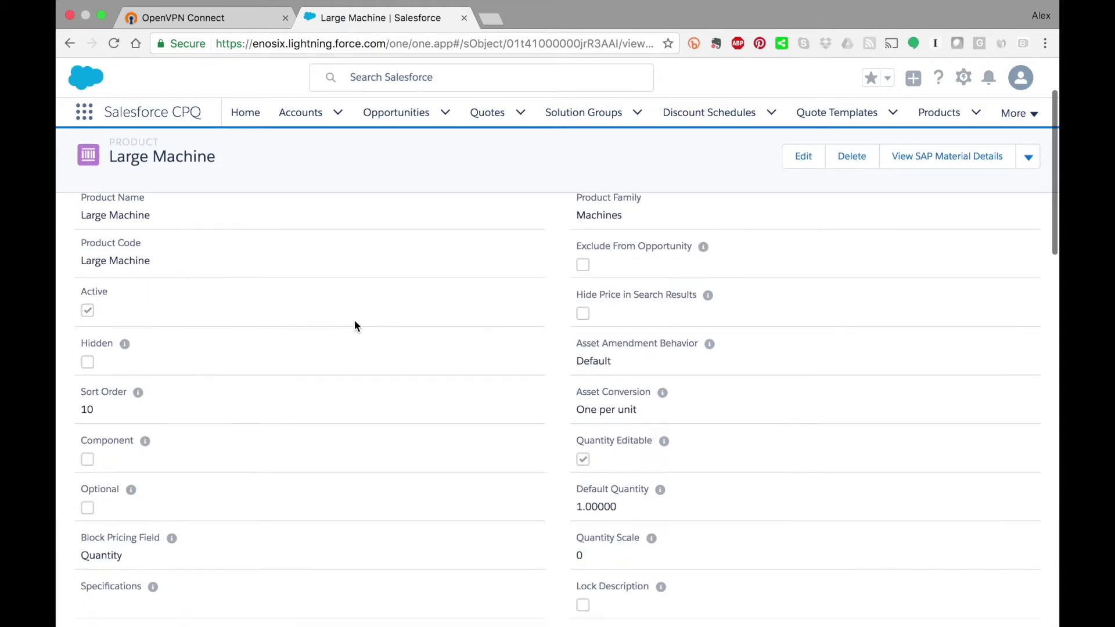
pyautogui.scroll(-3, 356, 325)
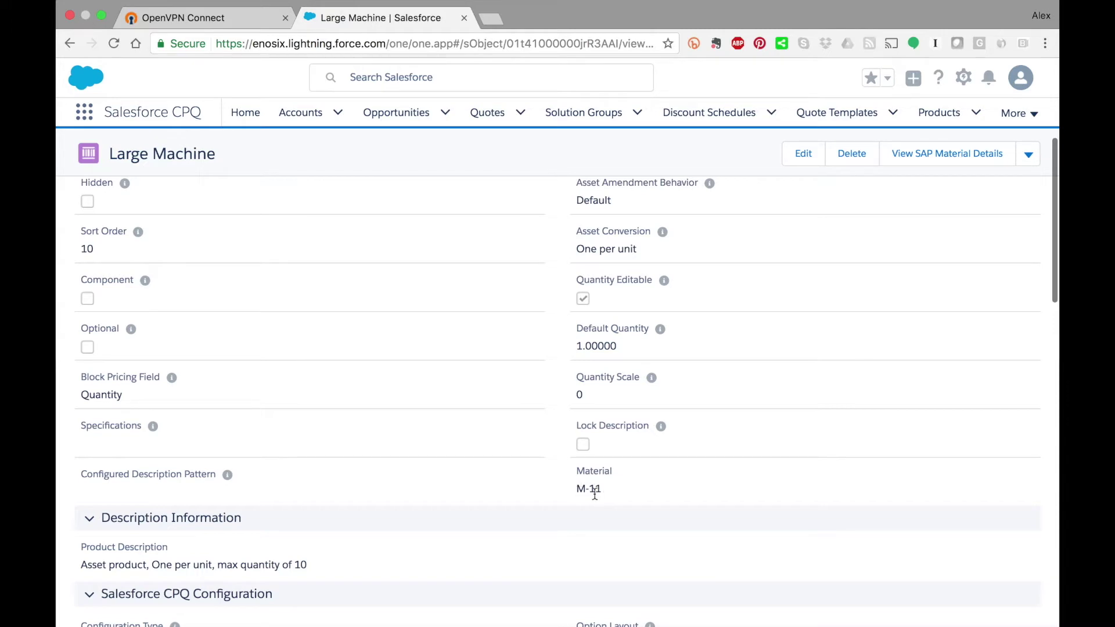
# Show the SAP material details for M-11, Flatscreen MS 1785P, group 00207.
pyautogui.click(911, 156)
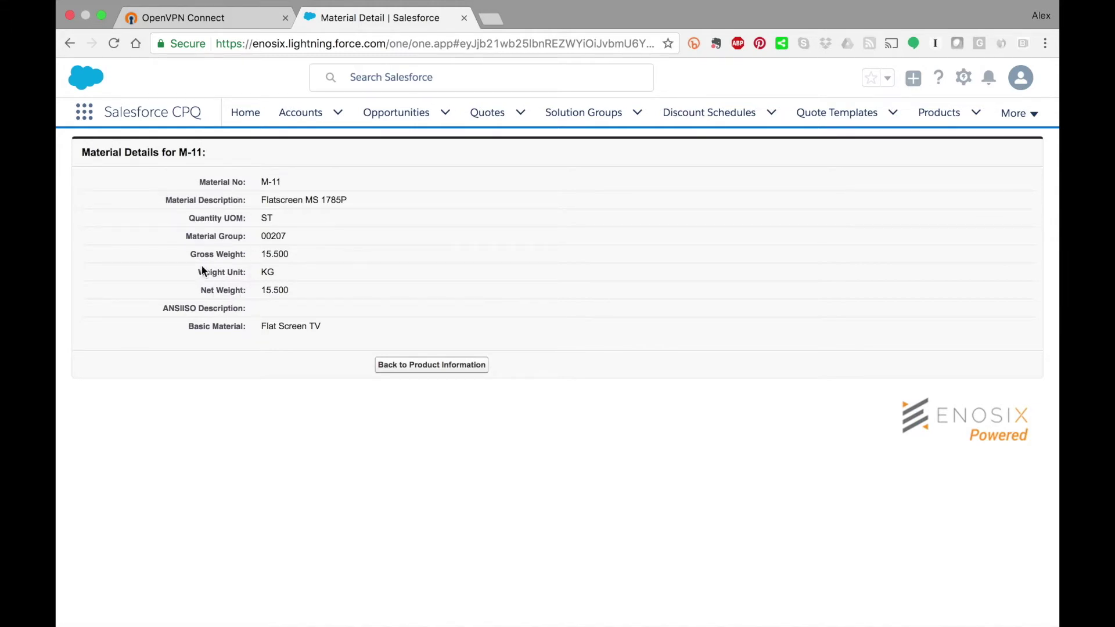
# Go from the product record to quote Q-00016 on the enosix plug-in demo opportunity.
pyautogui.click(430, 366)
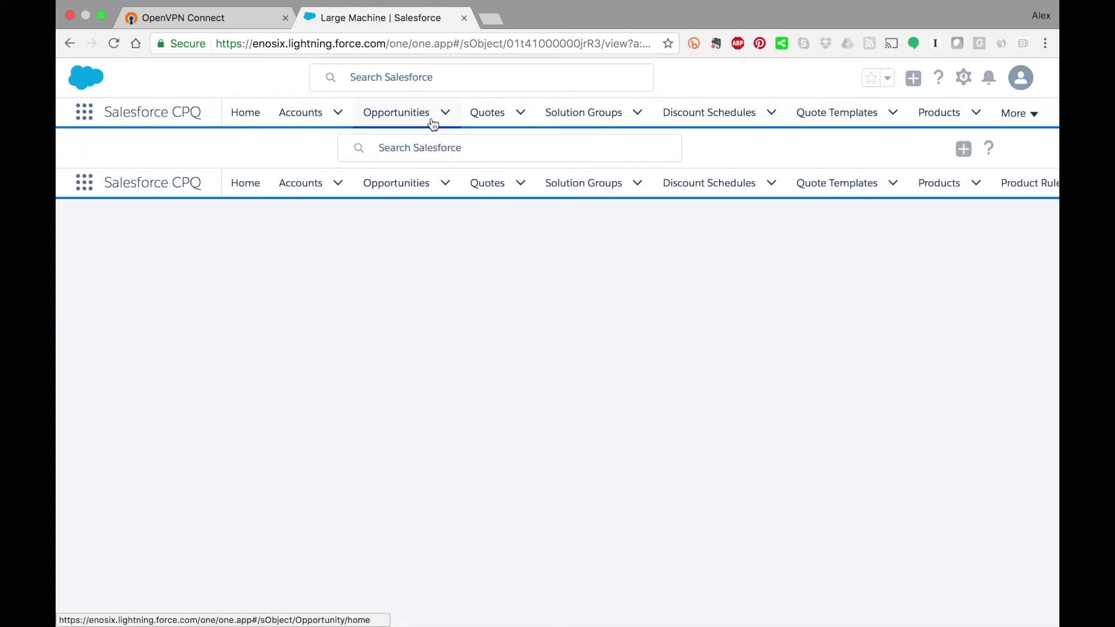
pyautogui.click(422, 115)
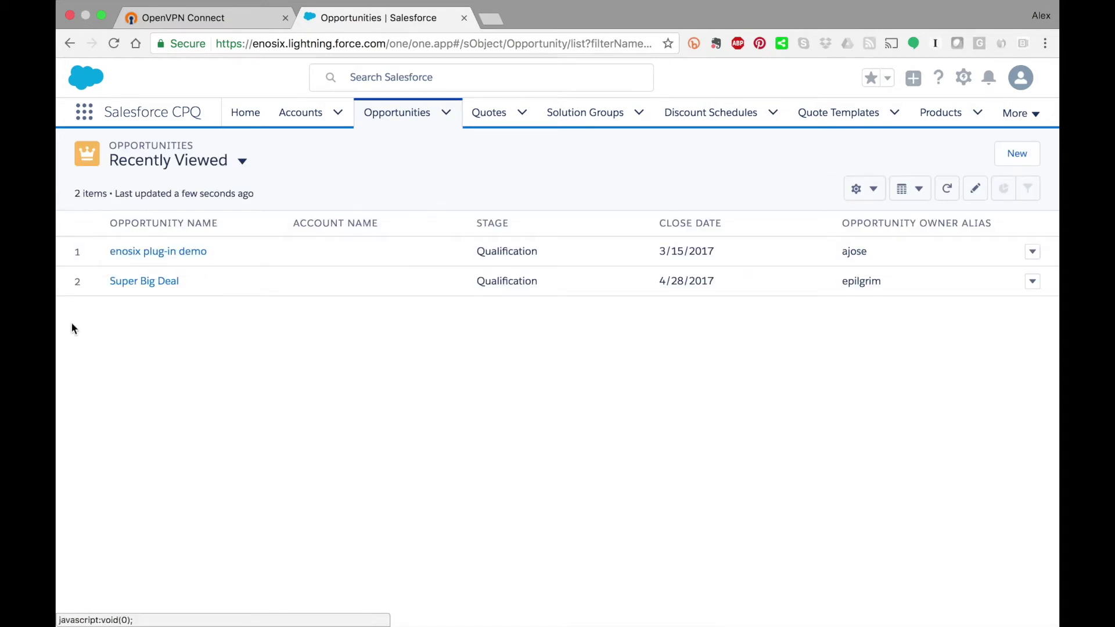
pyautogui.click(146, 252)
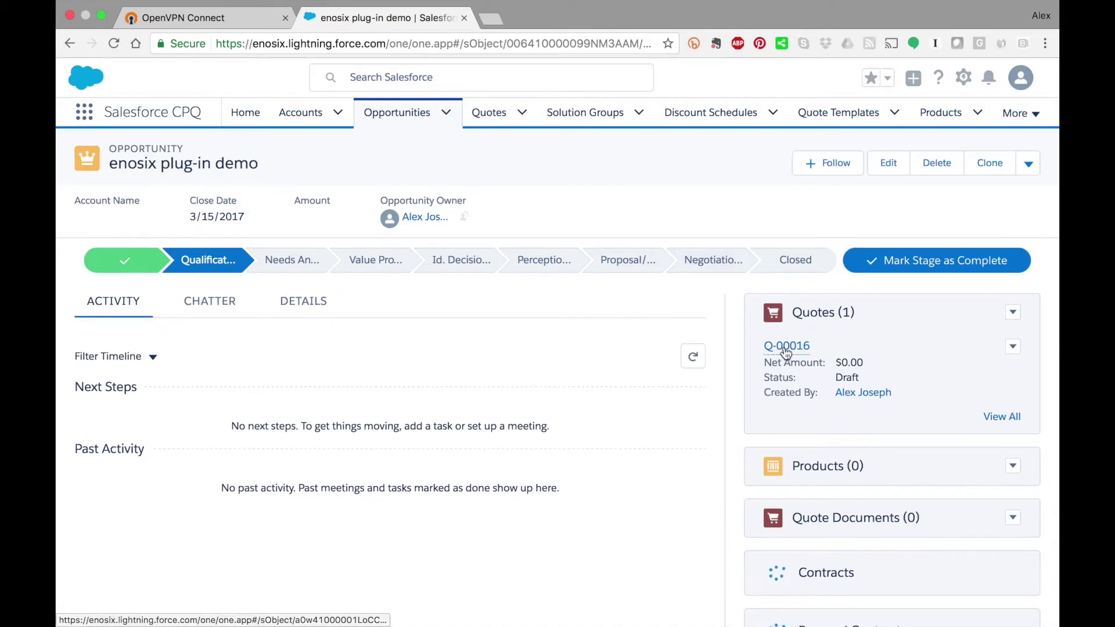
pyautogui.click(783, 347)
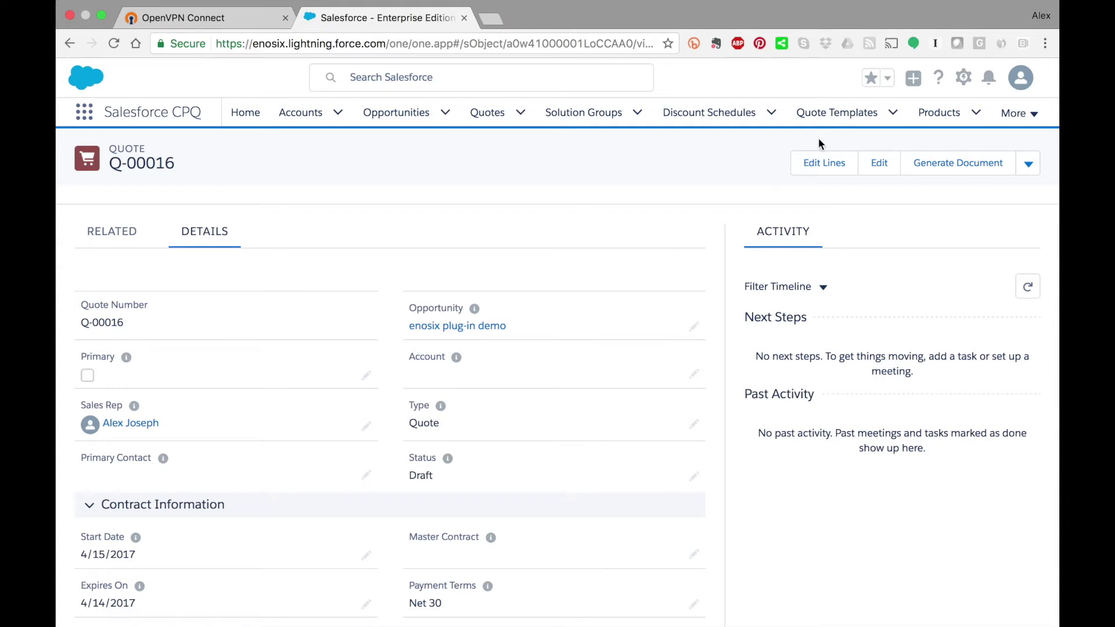
# Edit Q-00016's lines and check the Machines group: Large, Medium and Small Machine.
pyautogui.click(818, 172)
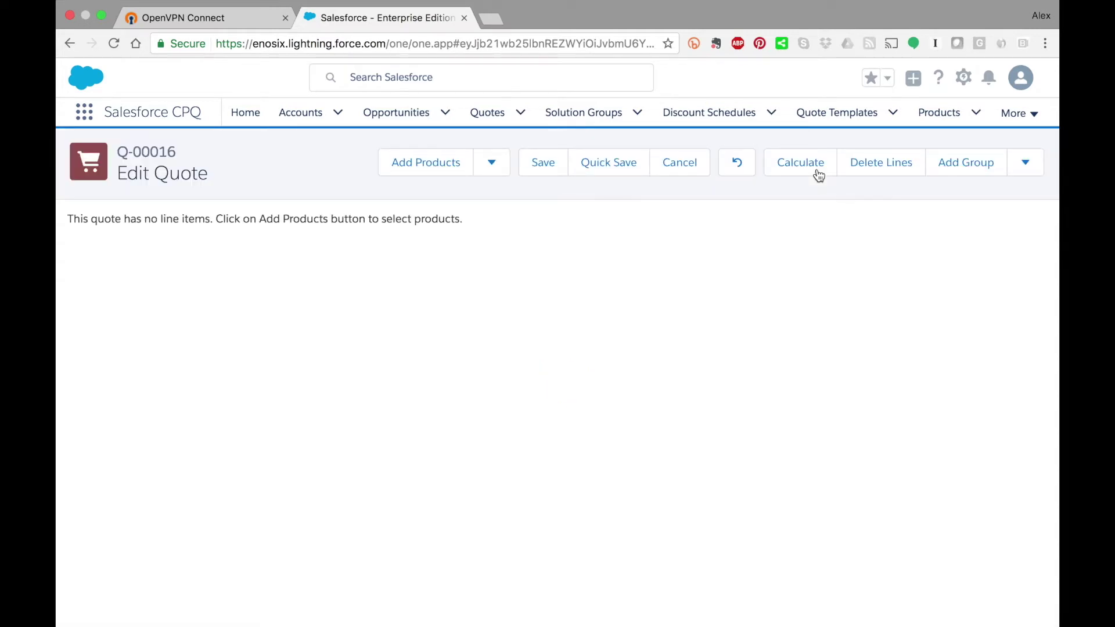
pyautogui.click(442, 167)
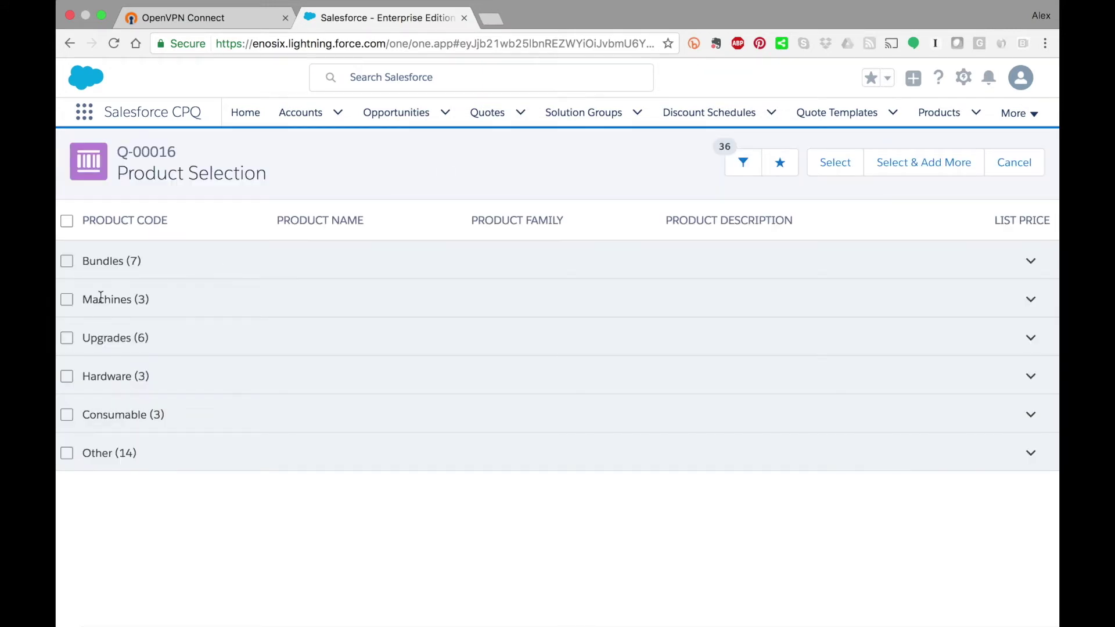
pyautogui.click(65, 300)
pyautogui.click(104, 300)
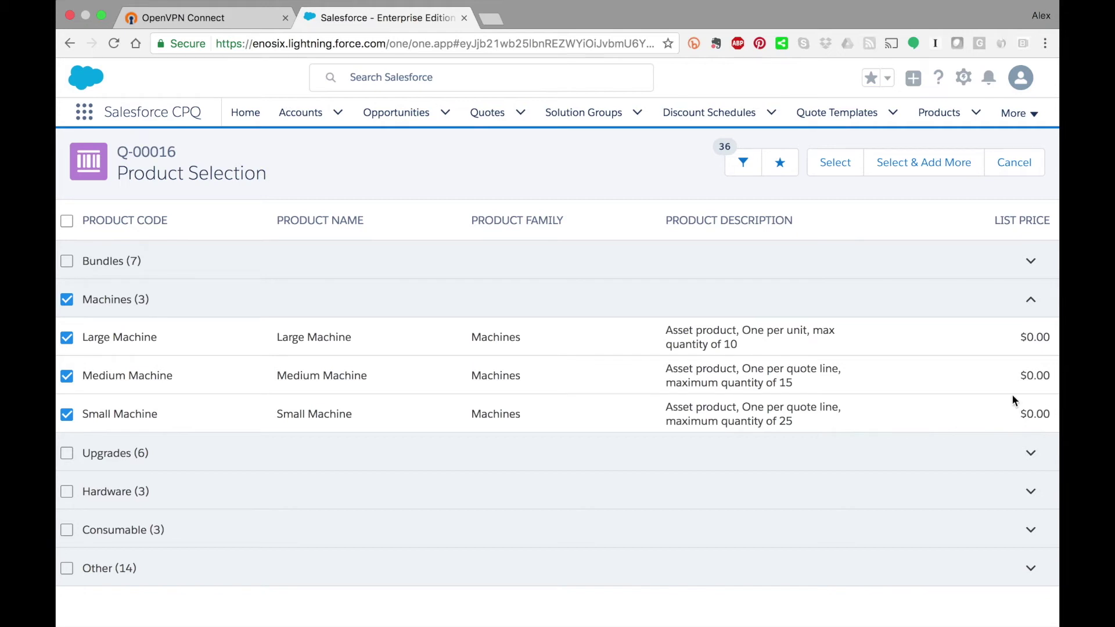
# Add the machines at $4,250, $2,400 and $1,509, totalling $8,159.00.
pyautogui.click(836, 163)
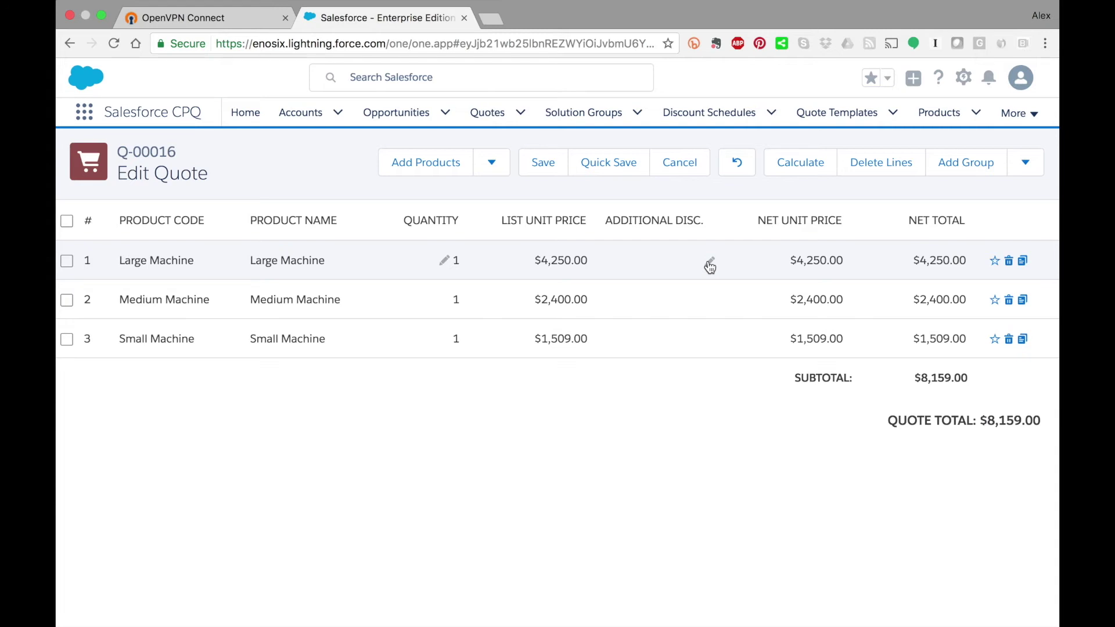
# Recalculate the quote with a 9%, then an 11% discount on Large Machine.
pyautogui.click(709, 263)
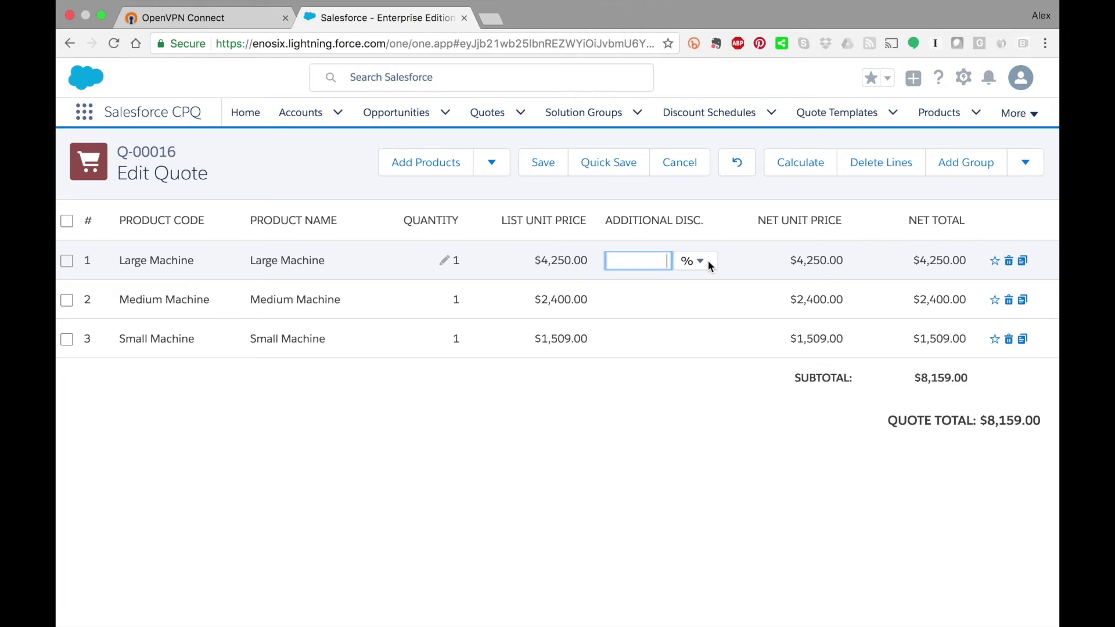
pyautogui.write('9')
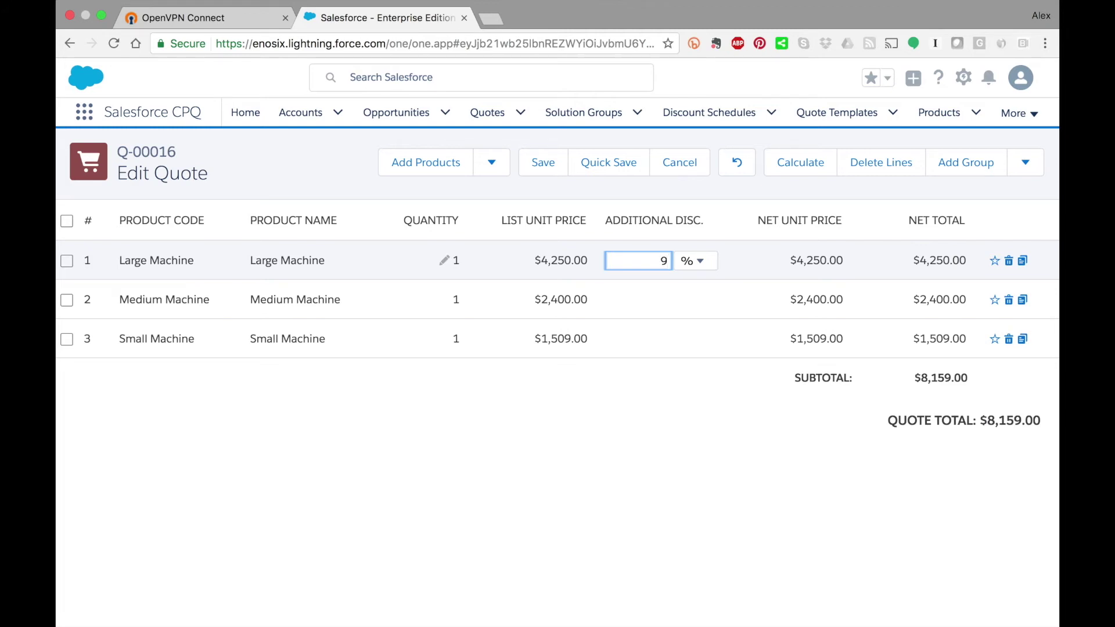
pyautogui.click(800, 167)
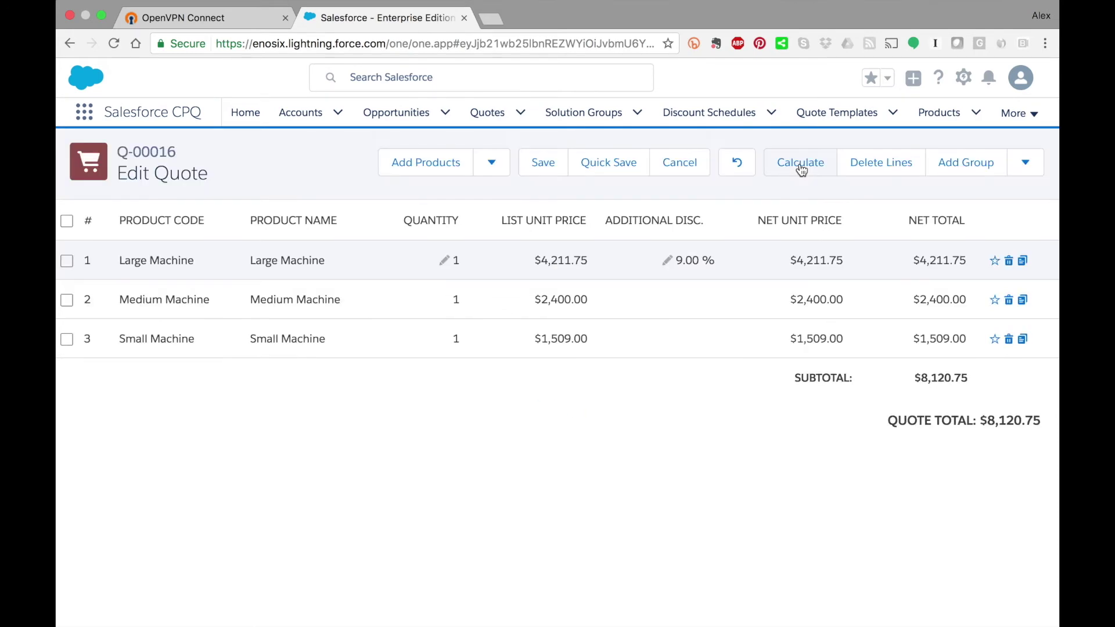
pyautogui.click(668, 265)
pyautogui.write('11')
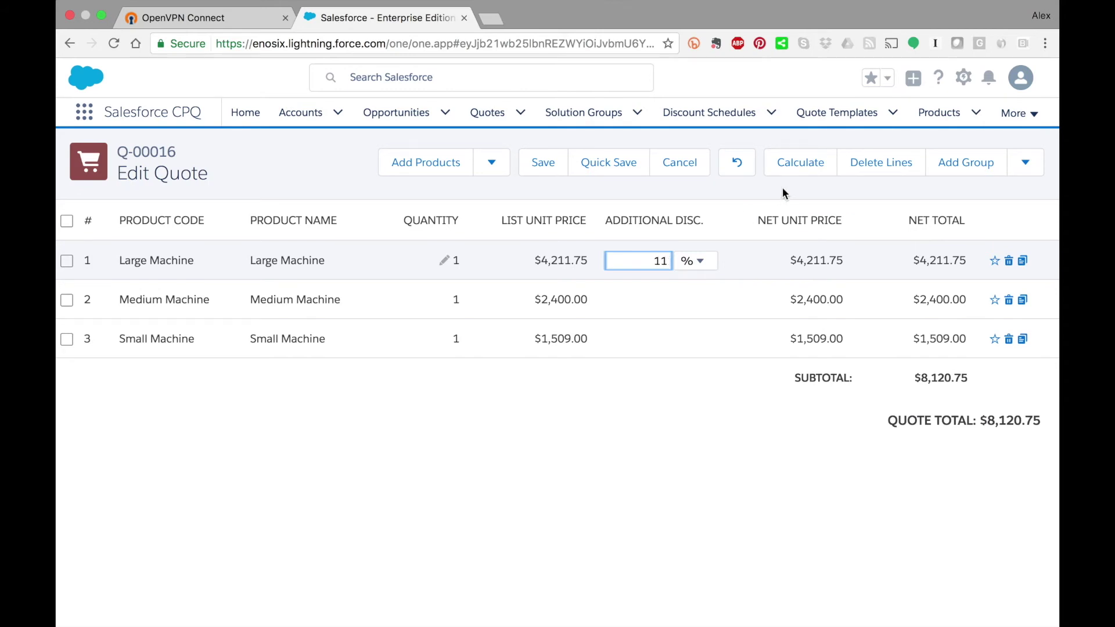
pyautogui.click(799, 166)
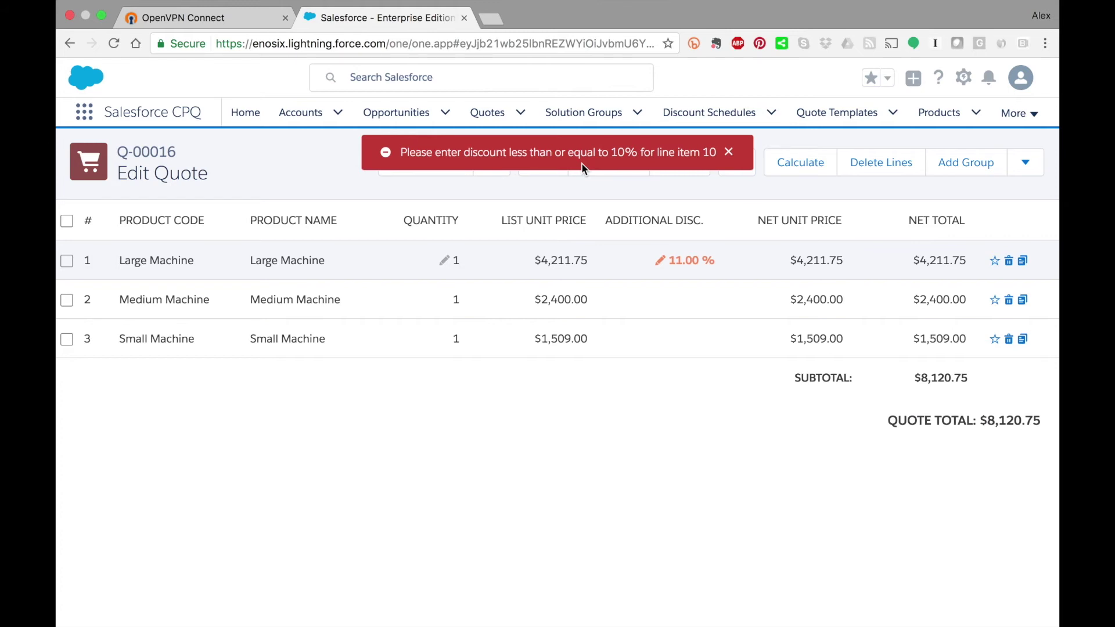
# Dismiss the 10% discount-limit error and recalculate with 0% discount, totalling $8,159.00.
pyautogui.click(728, 153)
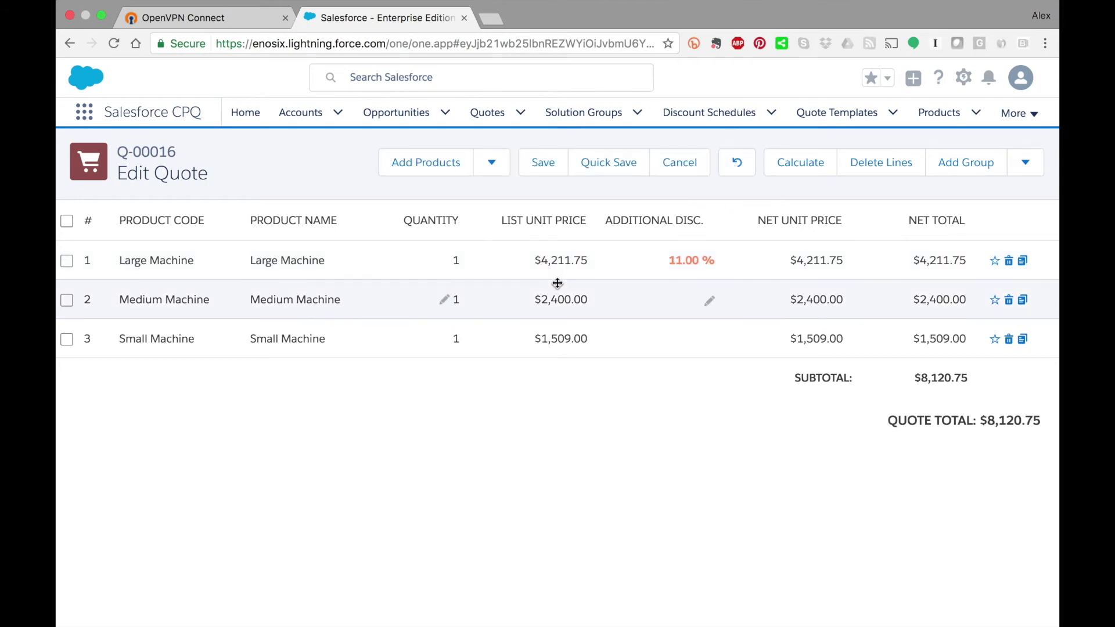
pyautogui.click(661, 262)
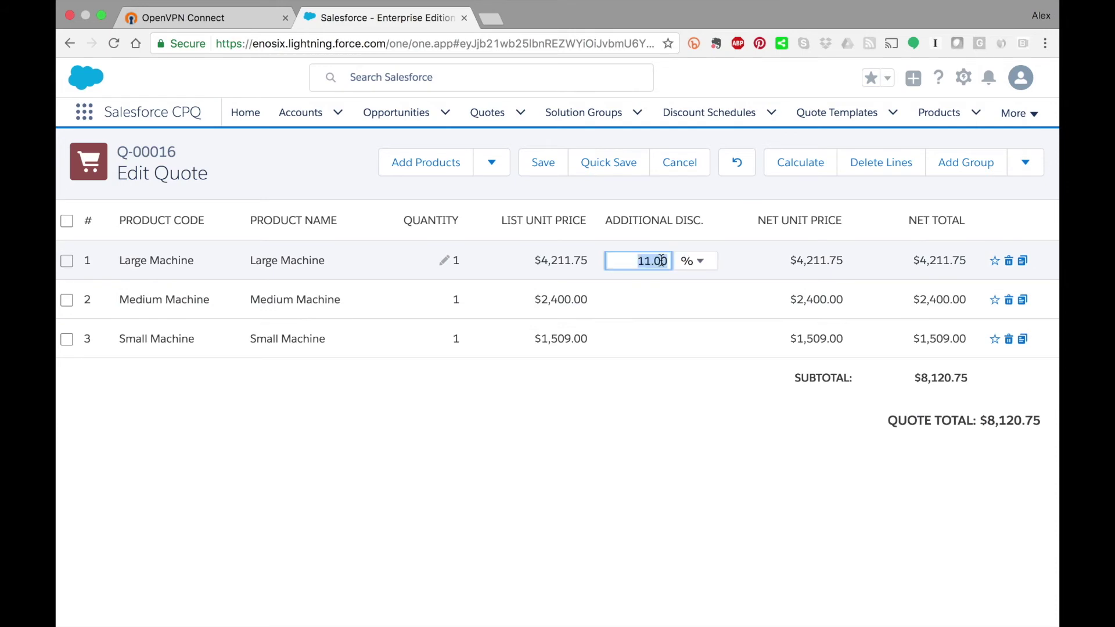
pyautogui.write('0')
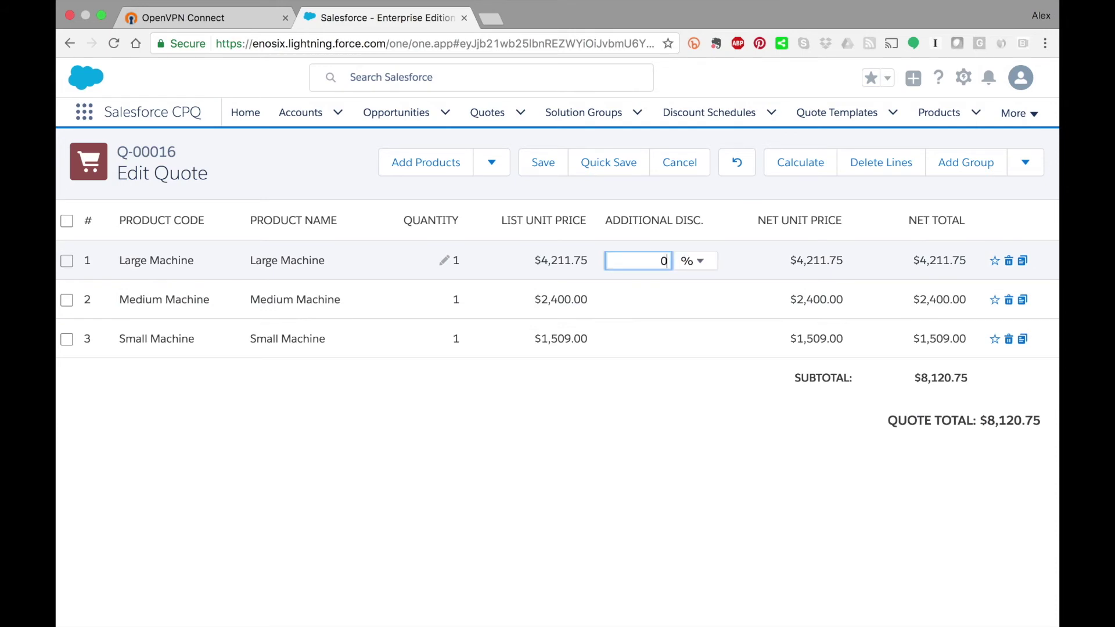
pyautogui.click(800, 171)
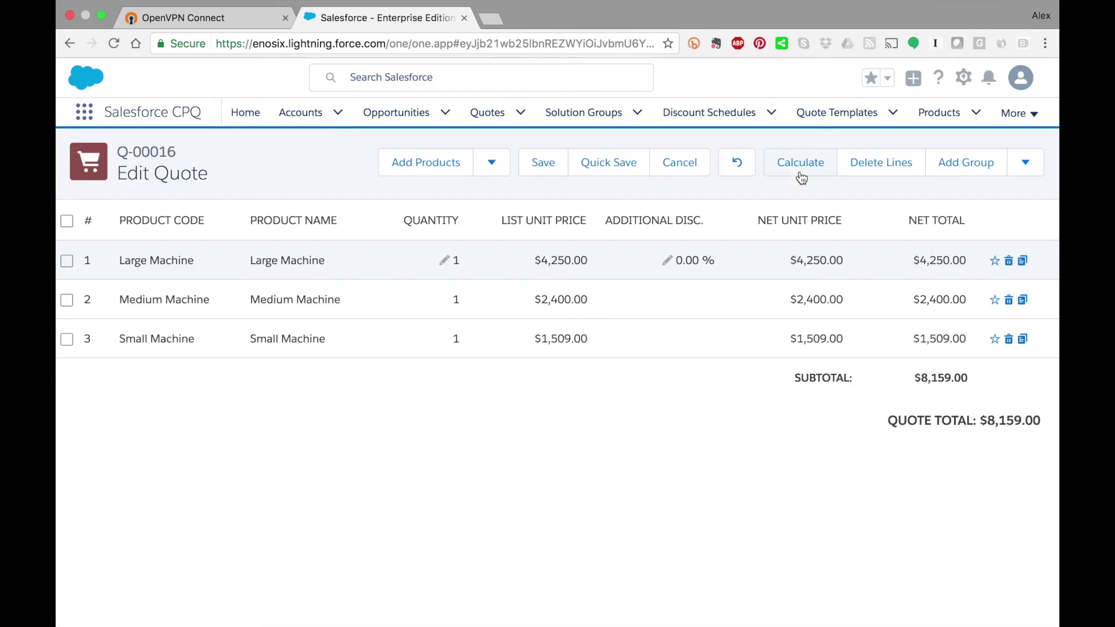
# Set Large Machine's quantity to 2 ($3,950, total $11,809.00), then switch to the SAP session.
pyautogui.click(458, 264)
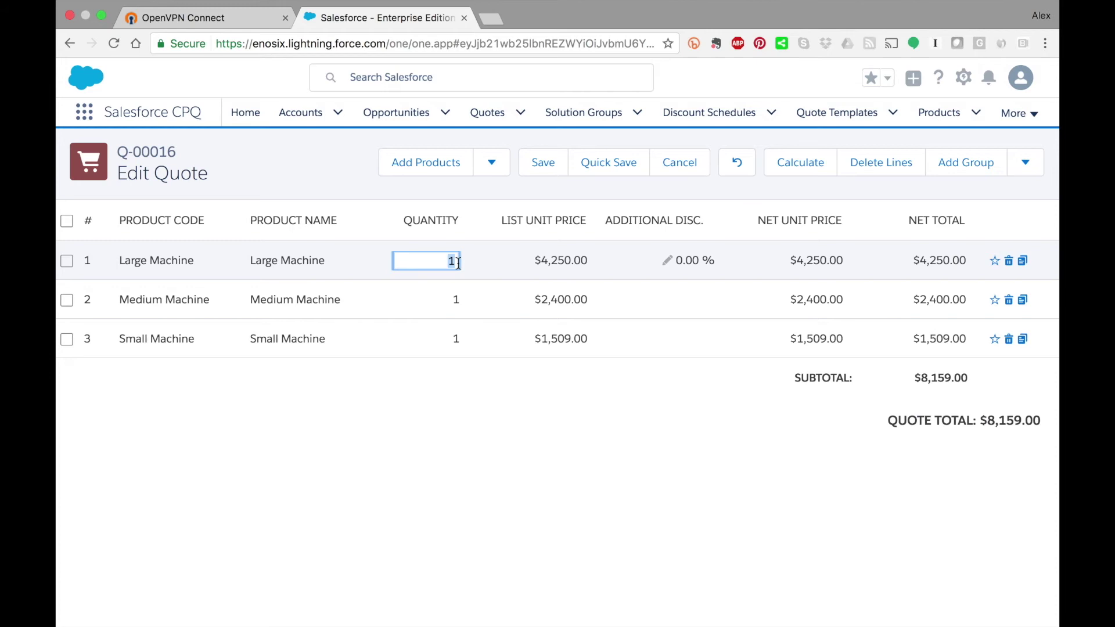
pyautogui.write('4')
pyautogui.press('BackSpace')
pyautogui.write('2')
pyautogui.click(800, 166)
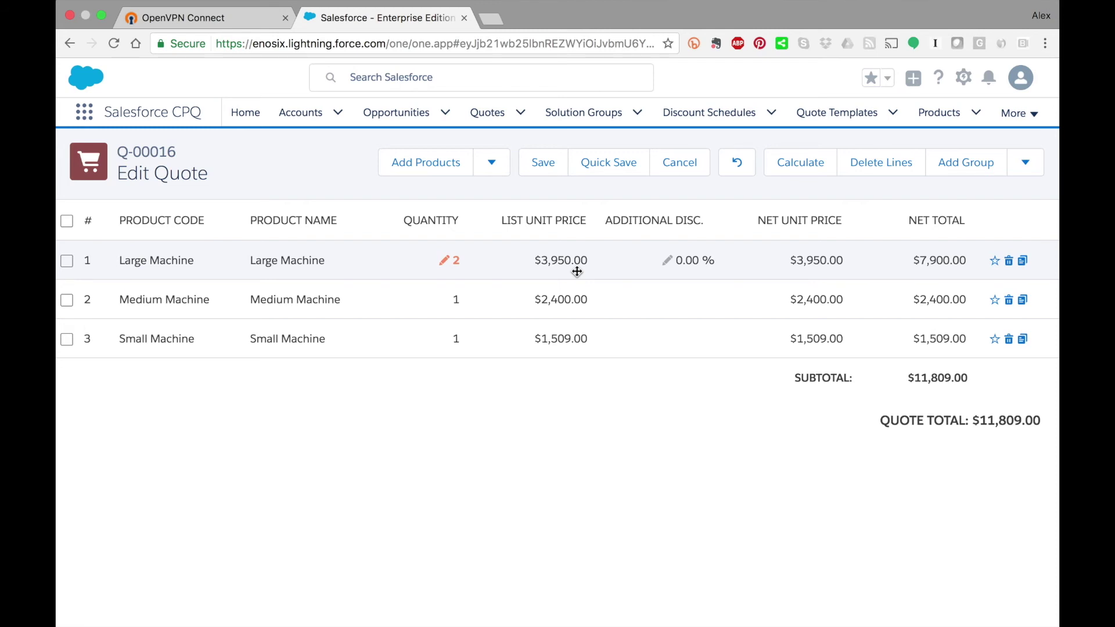
pyautogui.moveTo(830, 604)
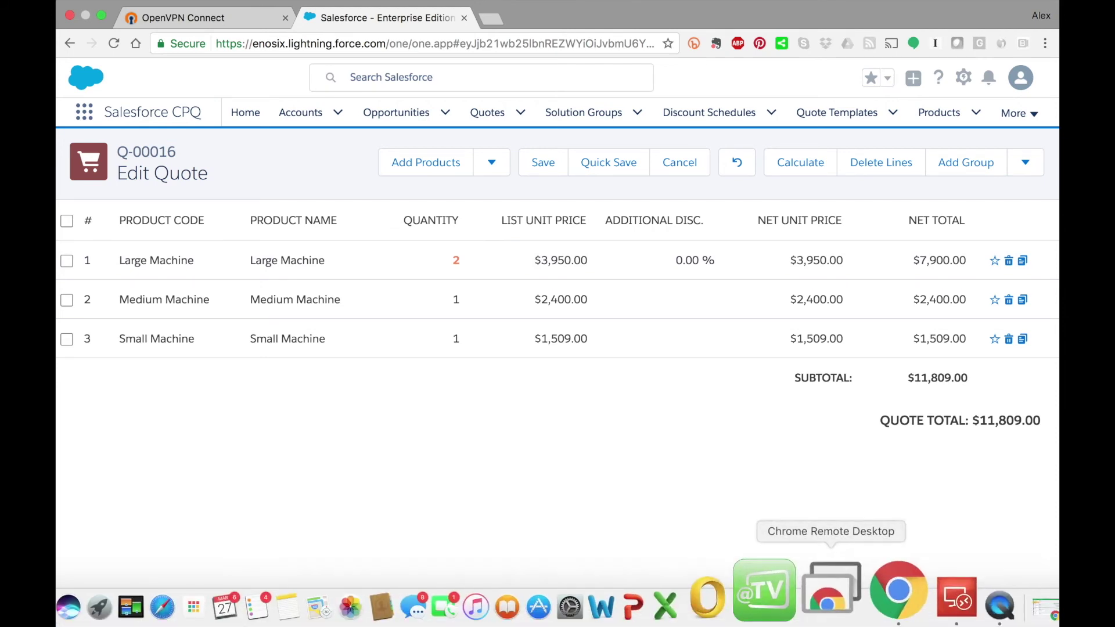
pyautogui.click(894, 599)
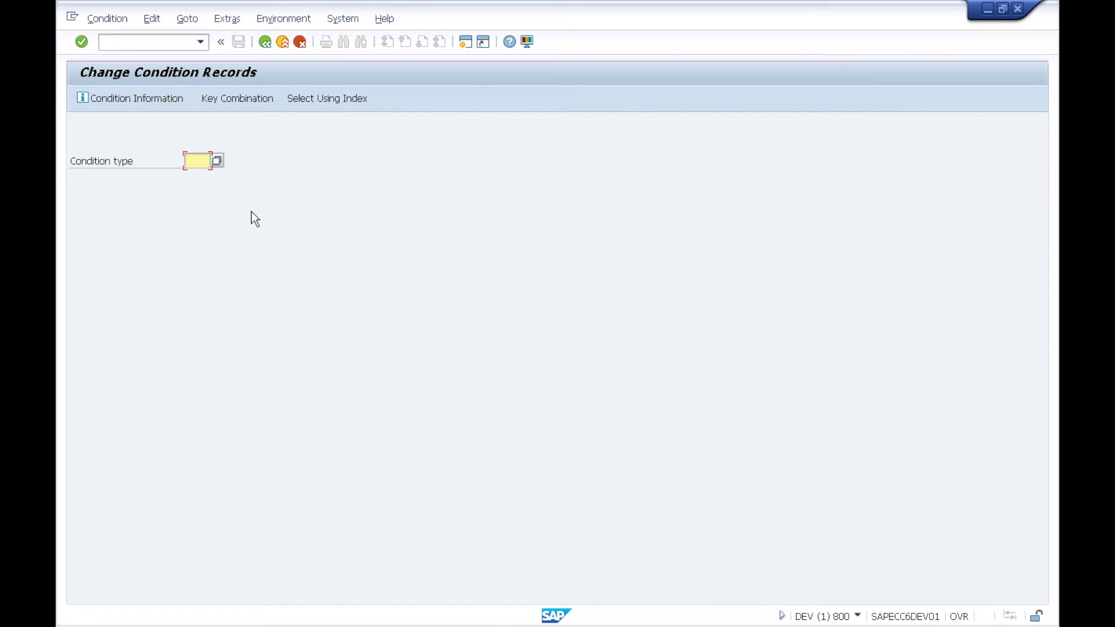
# Choose condition type PR00 with the 'Material with release status' key combination.
pyautogui.write('pr')
pyautogui.press('Down')
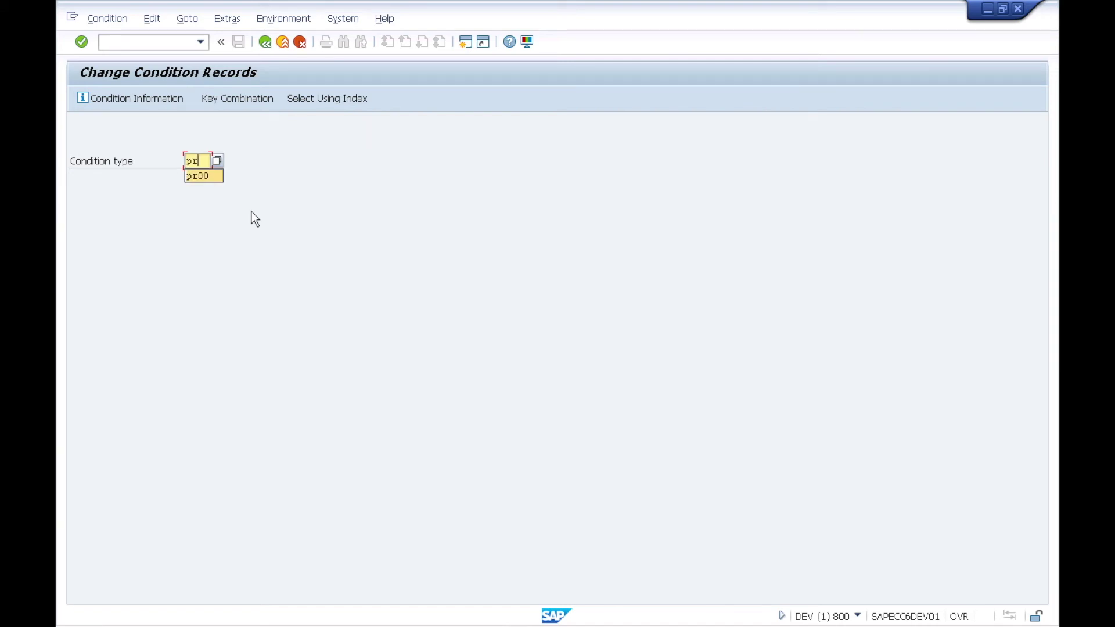
pyautogui.press('Return')
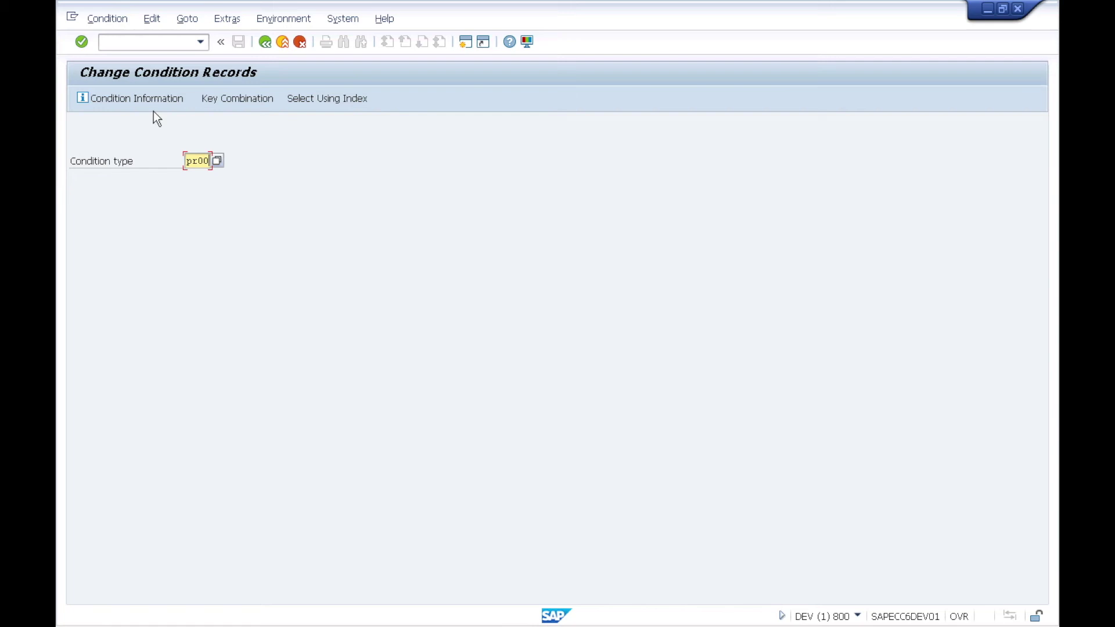
pyautogui.click(246, 102)
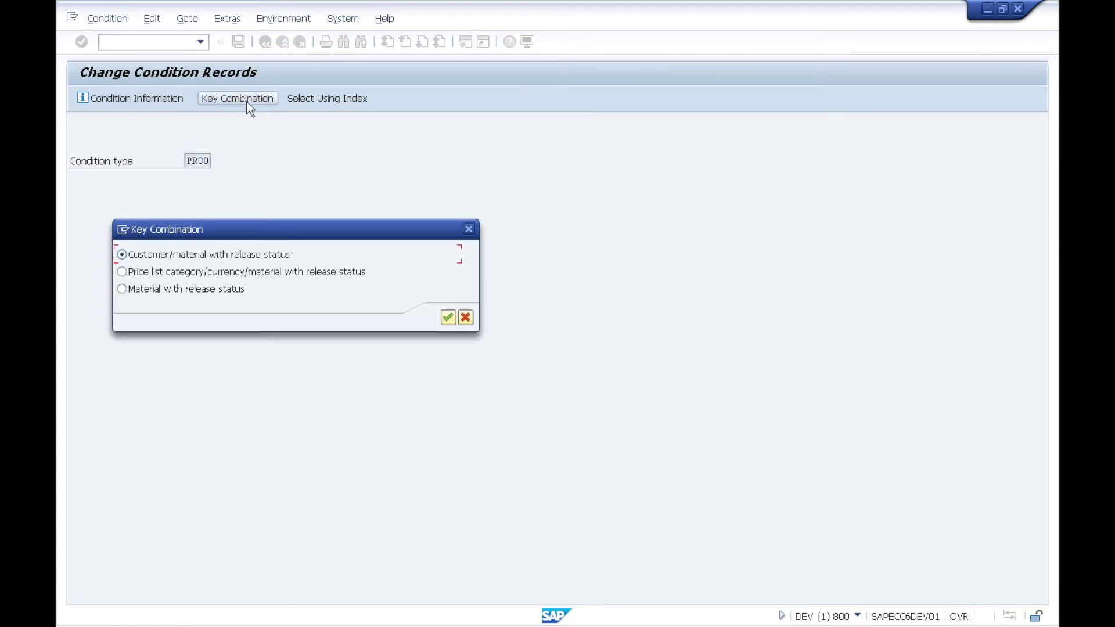
pyautogui.click(138, 289)
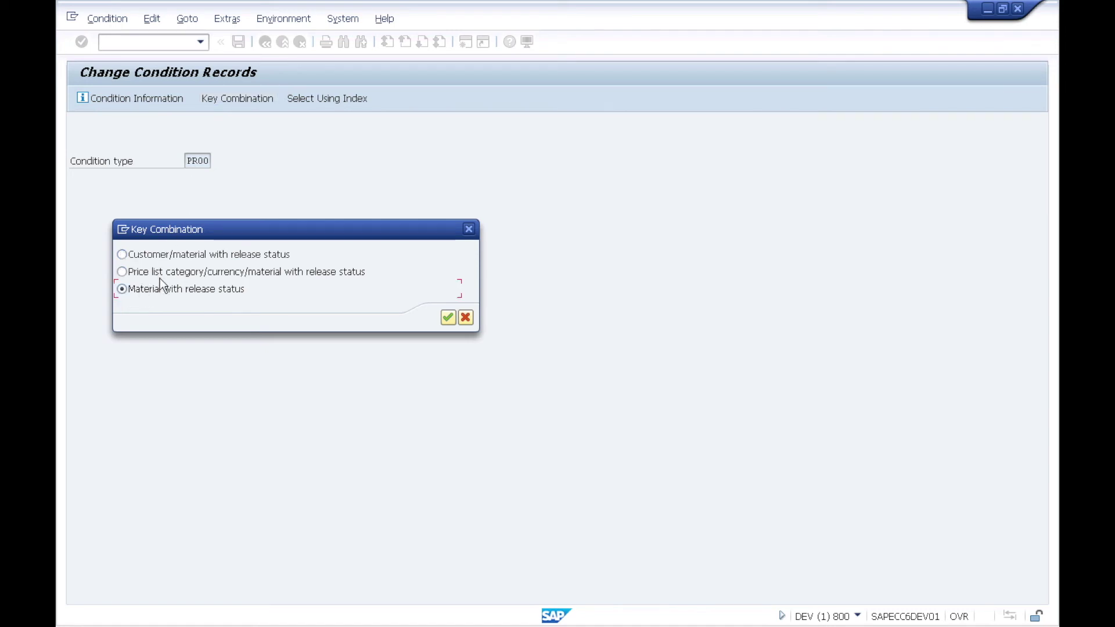
pyautogui.click(449, 318)
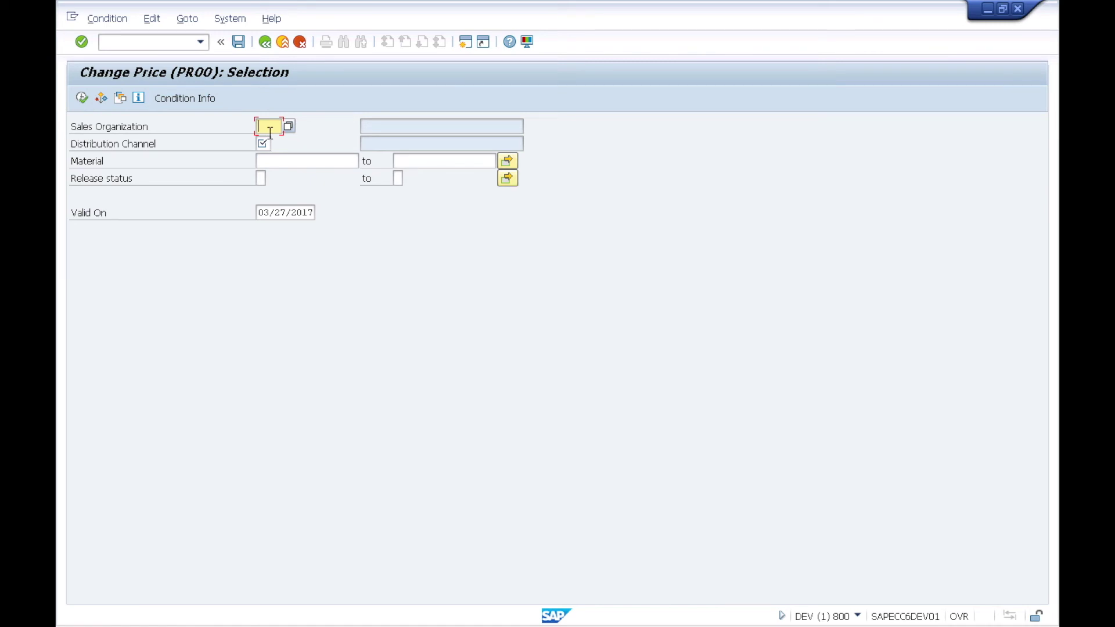
# List PR00 prices for material M-11 in sales organization 1000, distribution channel 10.
pyautogui.write('pr00')
pyautogui.click(263, 143)
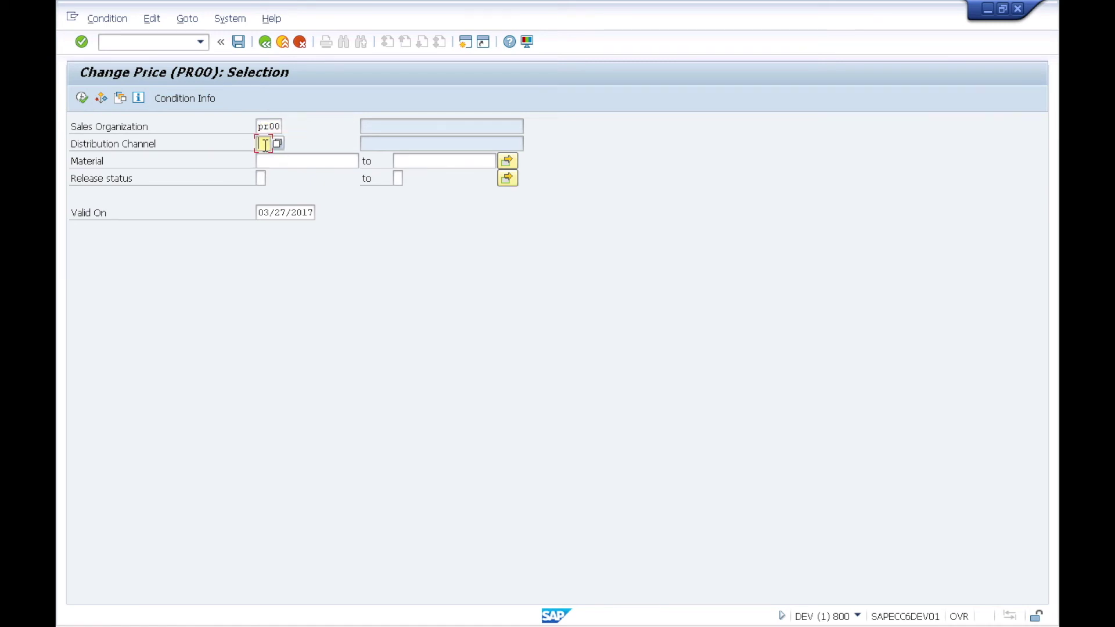
pyautogui.write('10')
pyautogui.click(279, 126)
pyautogui.press('BackSpace')
pyautogui.press('BackSpace')
pyautogui.press('BackSpace')
pyautogui.press('BackSpace')
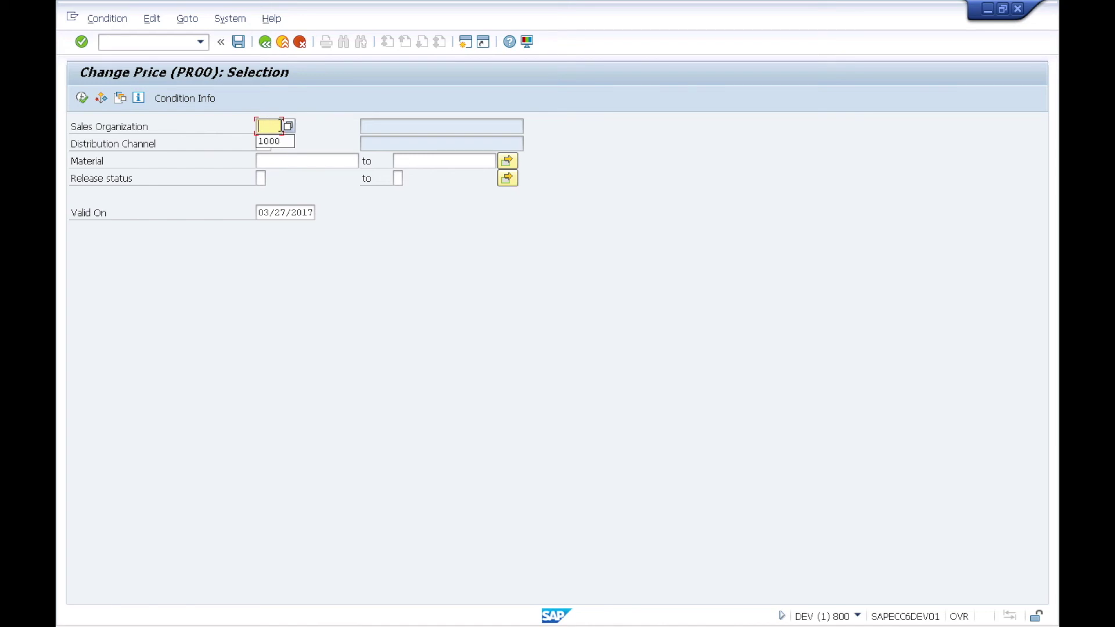
pyautogui.write('1000')
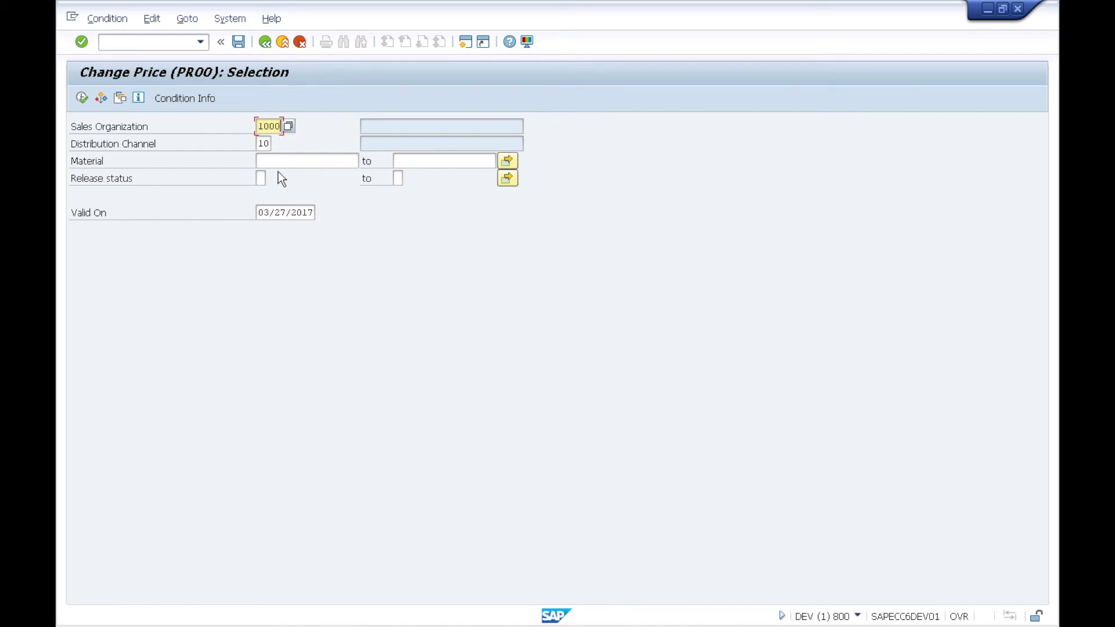
pyautogui.click(283, 163)
pyautogui.write('M-11')
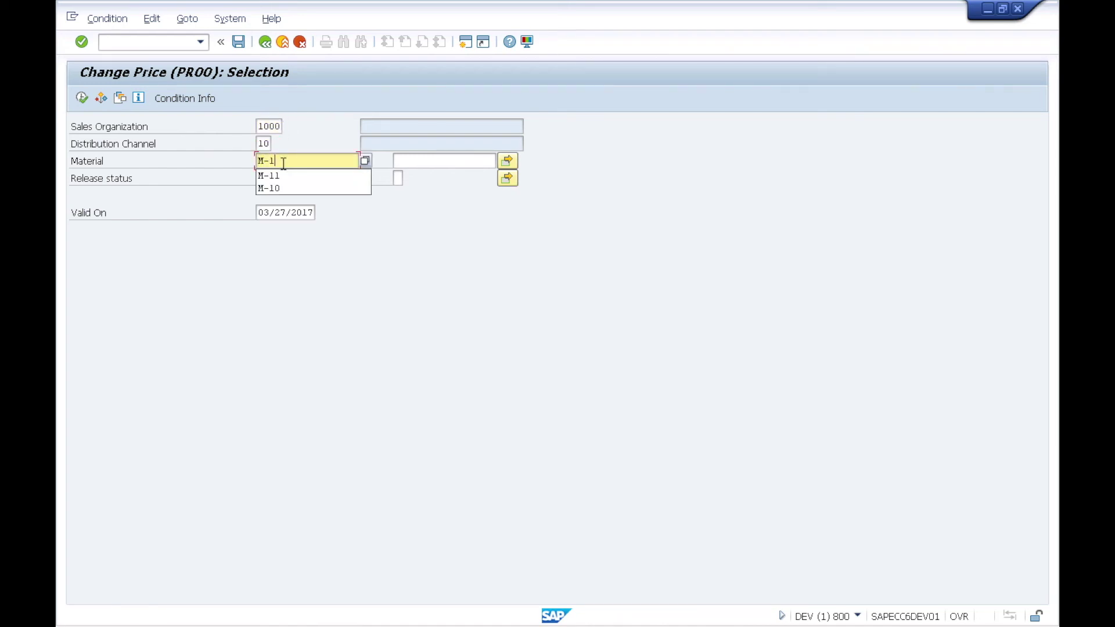
pyautogui.click(79, 98)
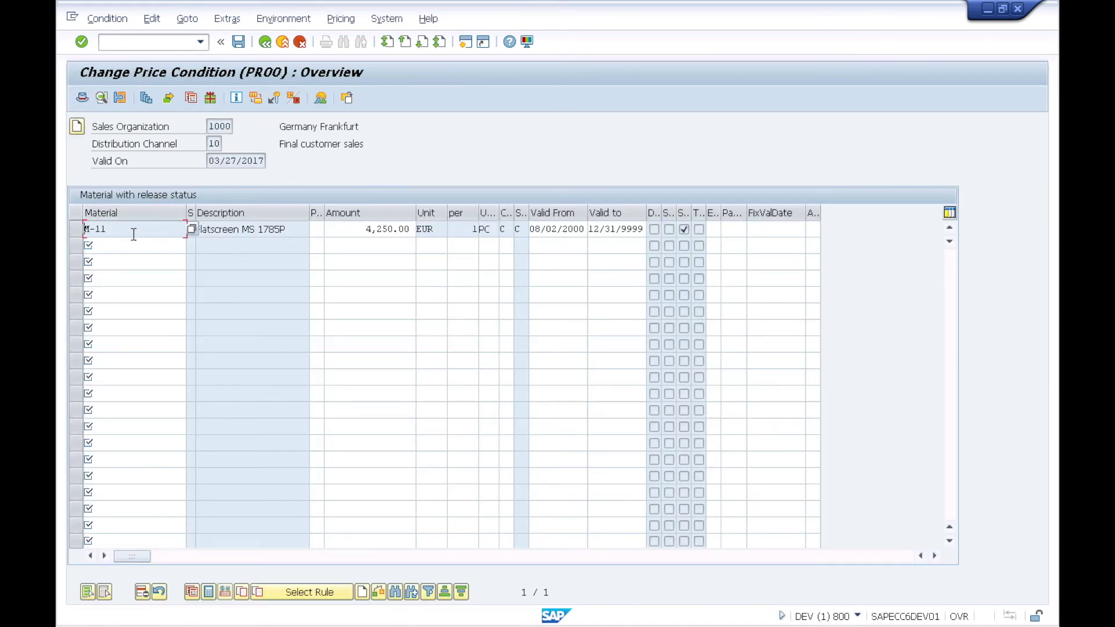
# Change M-11's quantity-2 scale price from 3,950.00 to 3,800.00 EUR and save.
pyautogui.click(77, 231)
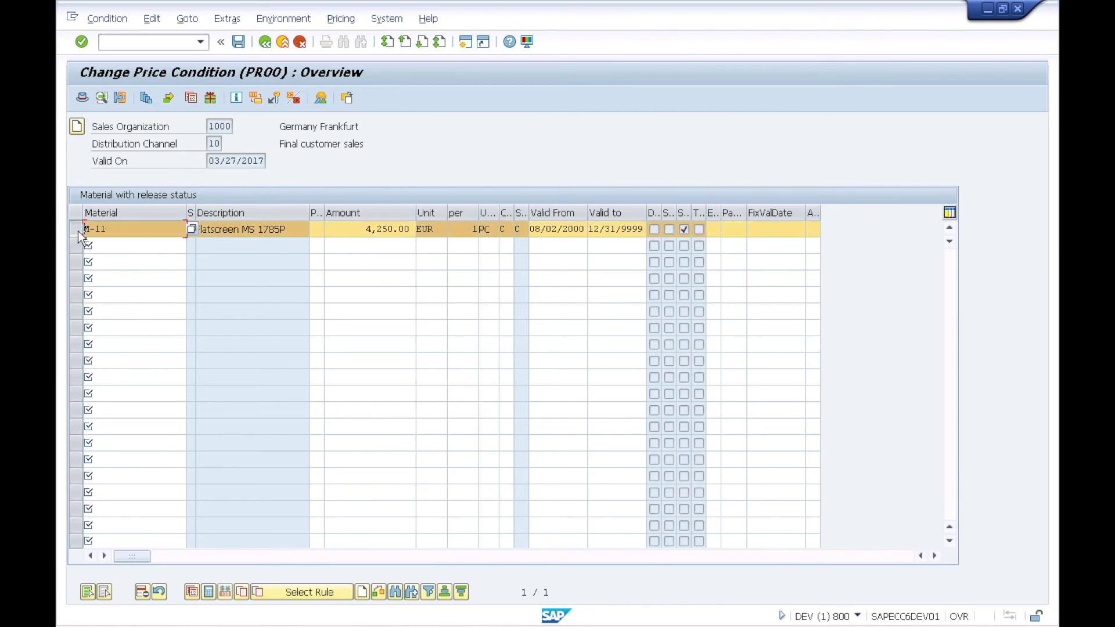
pyautogui.click(148, 101)
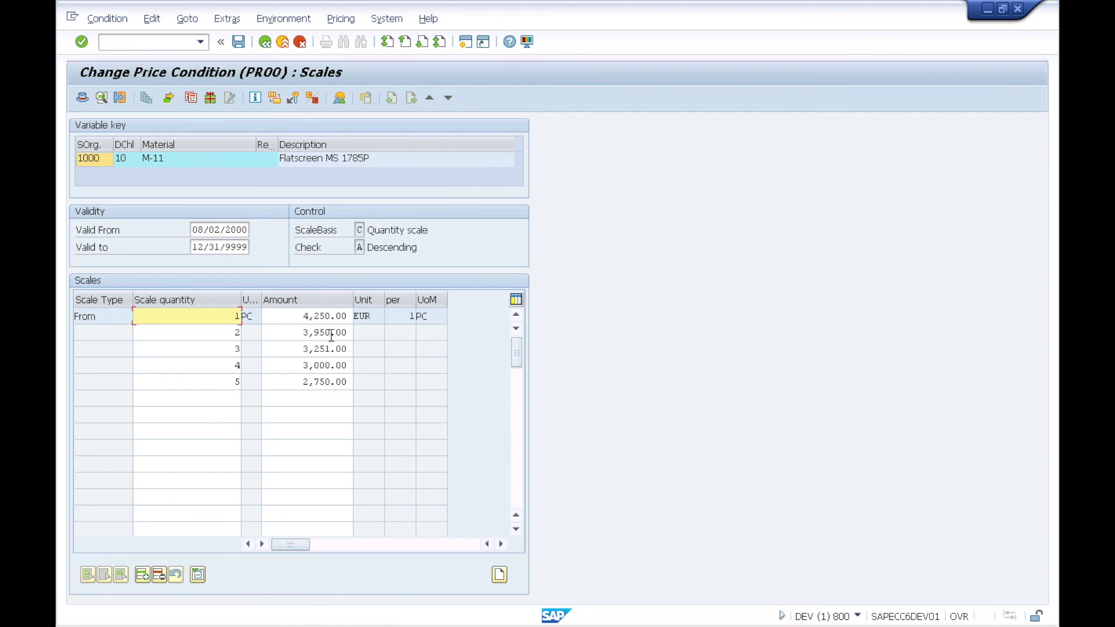
pyautogui.click(330, 333)
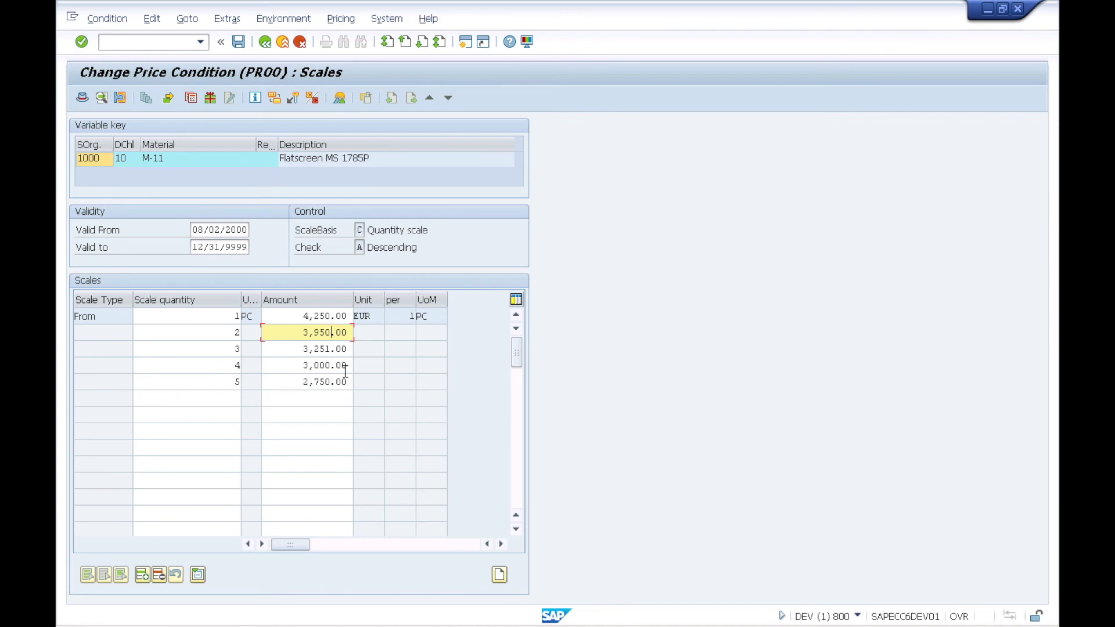
pyautogui.press('BackSpace')
pyautogui.press('BackSpace')
pyautogui.press('BackSpace')
pyautogui.press('BackSpace')
pyautogui.press('BackSpace')
pyautogui.press('BackSpace')
pyautogui.press('BackSpace')
pyautogui.press('BackSpace')
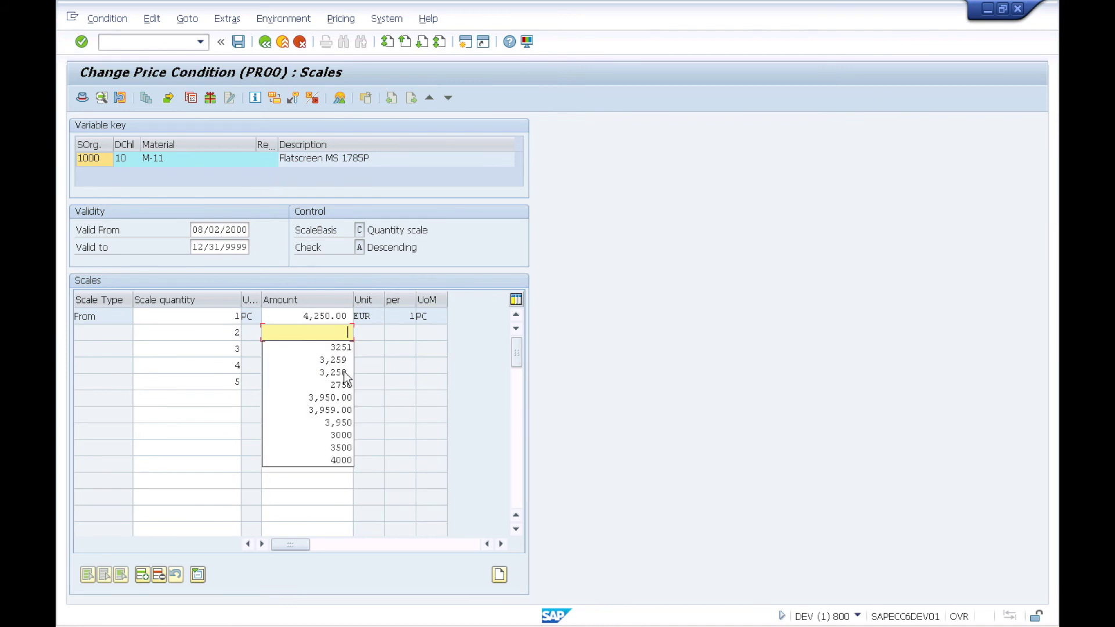
pyautogui.write('3800')
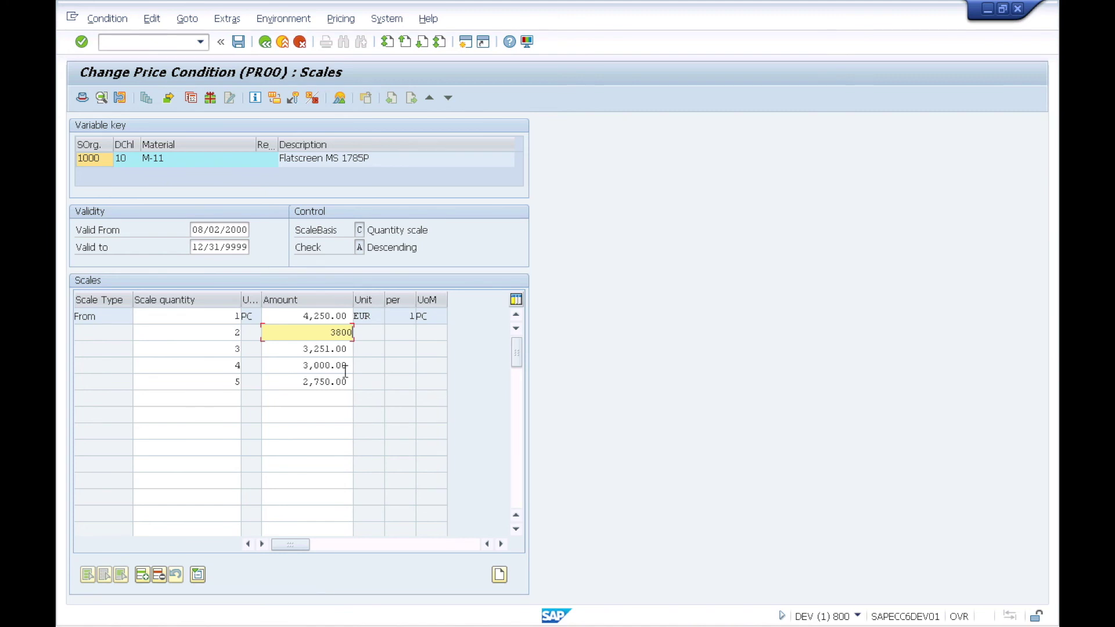
pyautogui.press('Return')
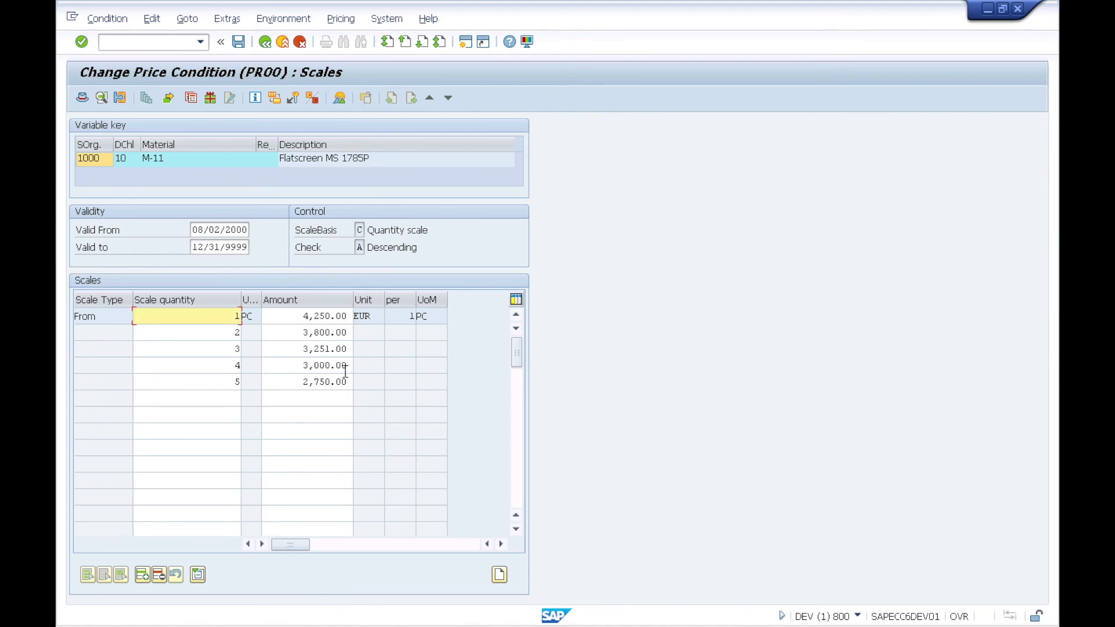
pyautogui.click(241, 47)
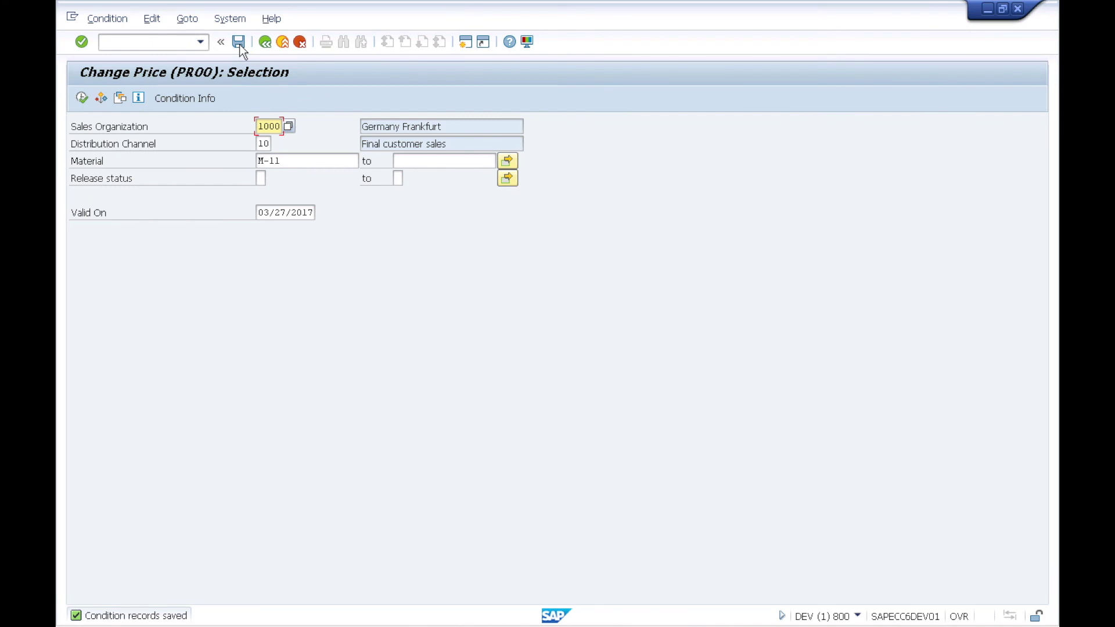
# Recalculate quote Q-00016 so Large Machine shows $3,800.00 and the total $11,509.00, then return to SAP.
pyautogui.press('super+Tab')
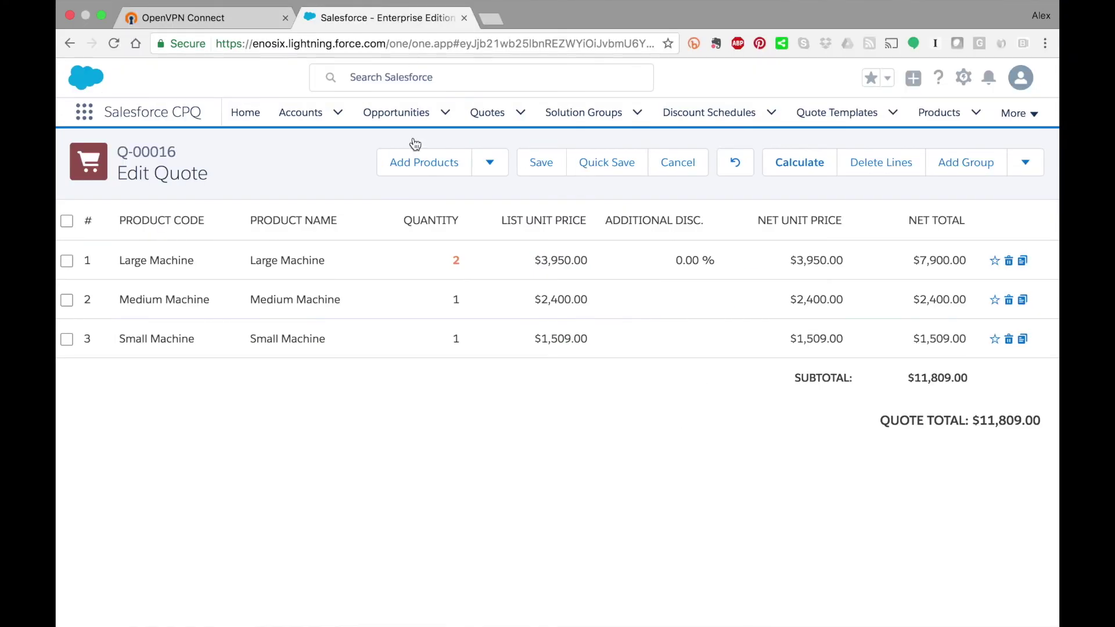
pyautogui.click(800, 167)
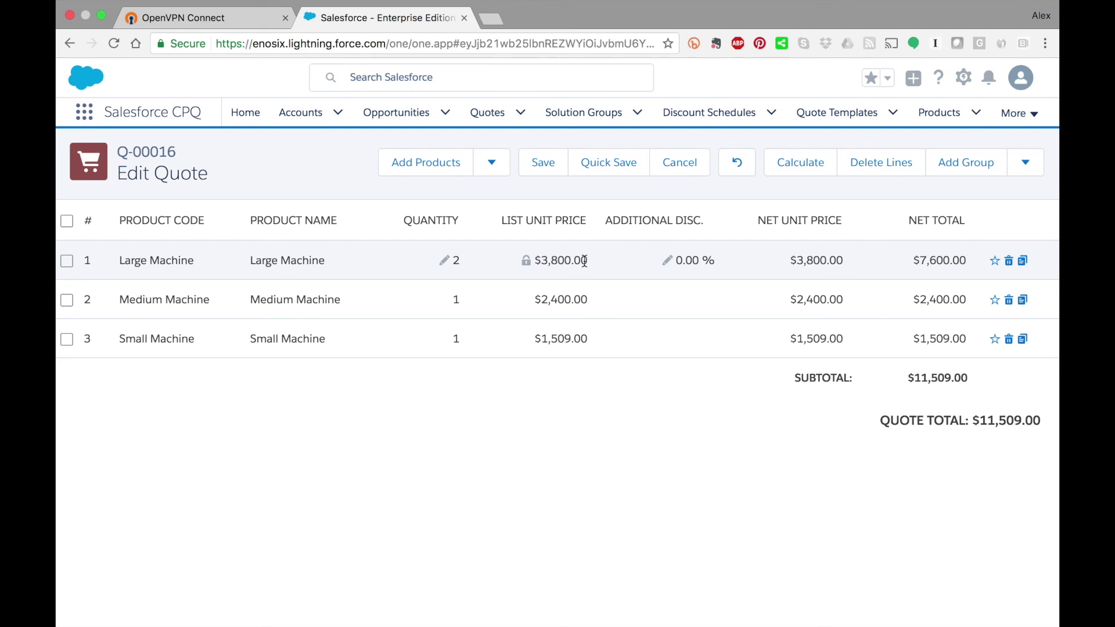
pyautogui.press('super+Tab')
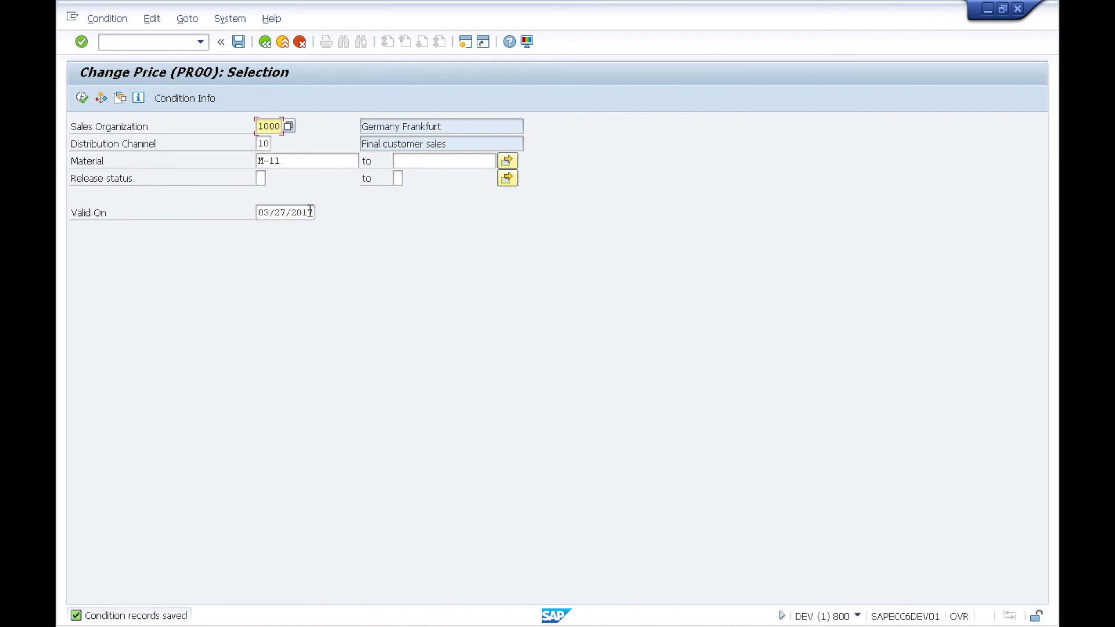
pyautogui.press('super+Tab')
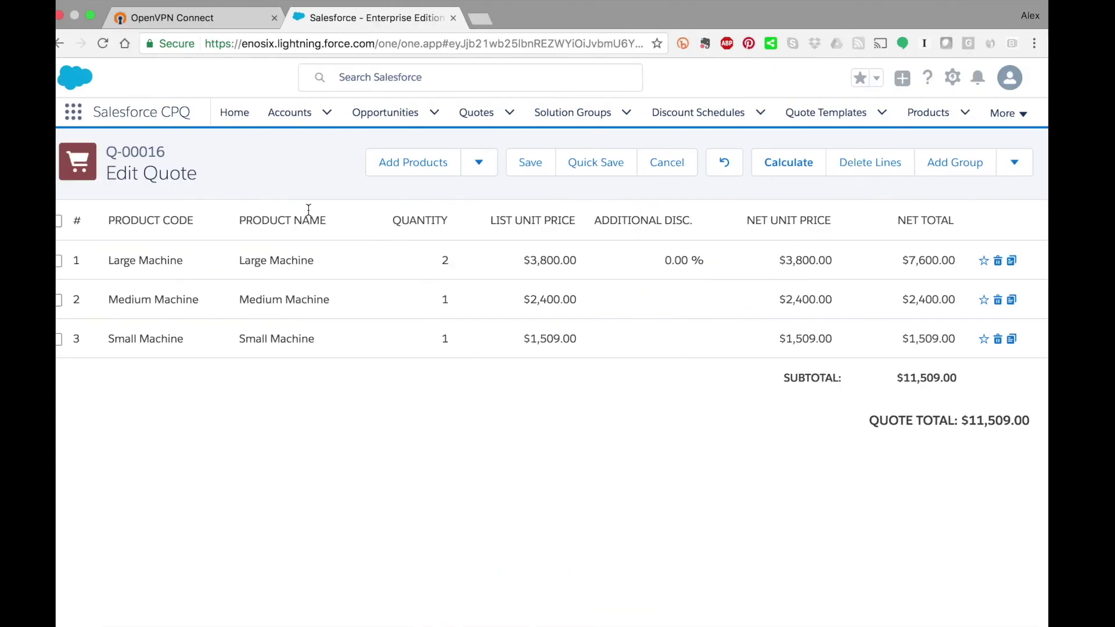